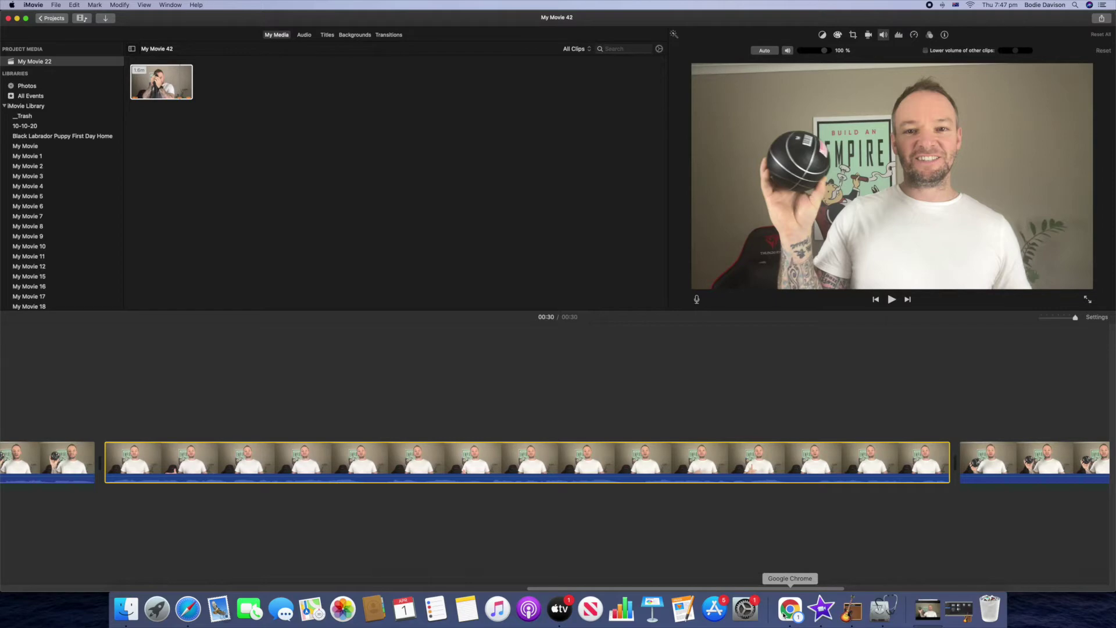
Search the web for 'blur effect' images in a new browser tab
{"action": "left_click", "coordinate": [789, 608]}
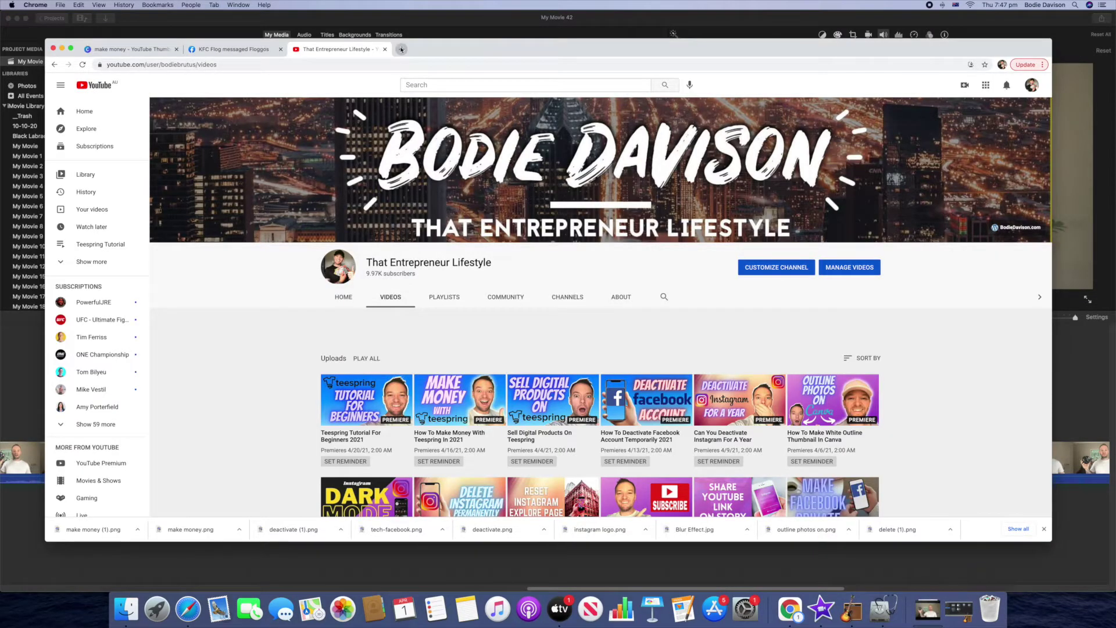
{"action": "left_click", "coordinate": [401, 49]}
{"action": "type", "text": "blur effect"}
{"action": "key", "text": "Return"}
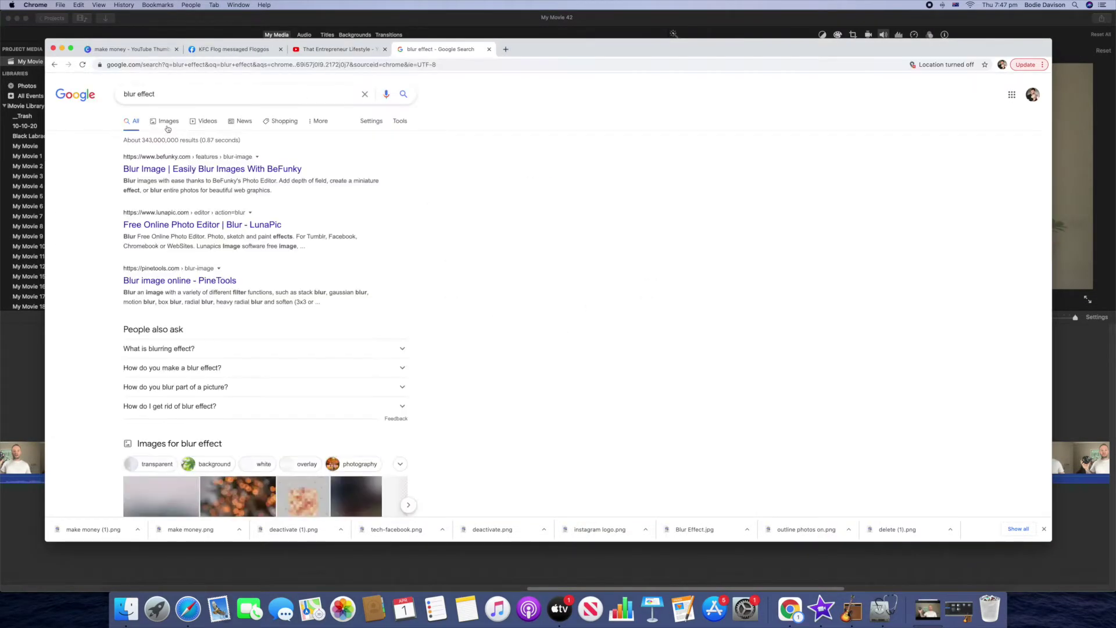
{"action": "left_click", "coordinate": [168, 126]}
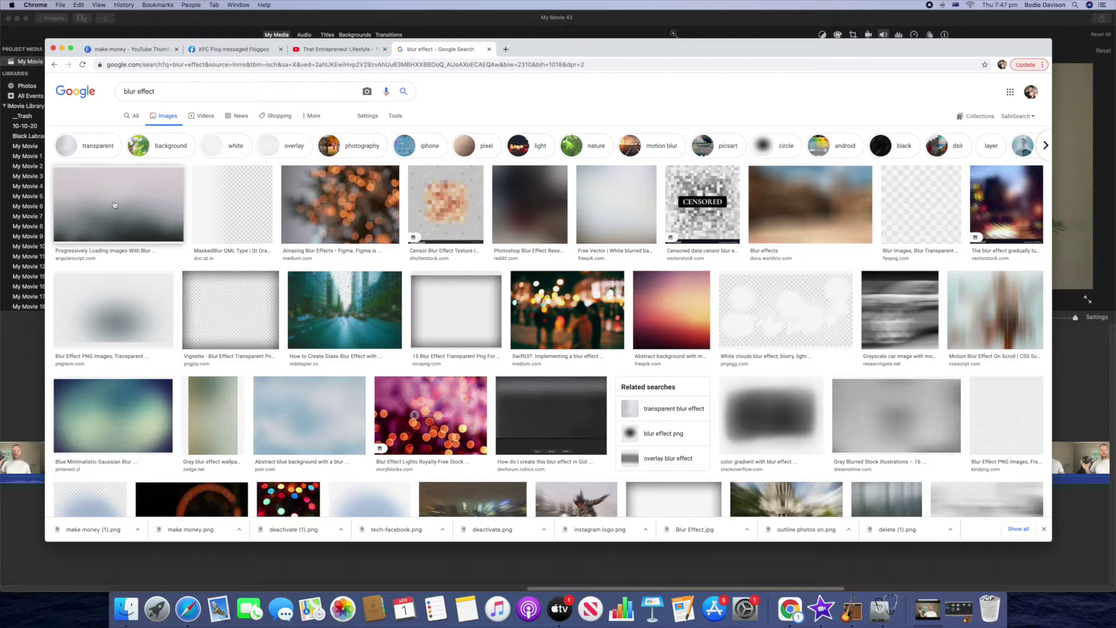
Import Blur Effect.jpg into iMovie and paste it above the ball section of the video
{"action": "key", "text": "super+Tab"}
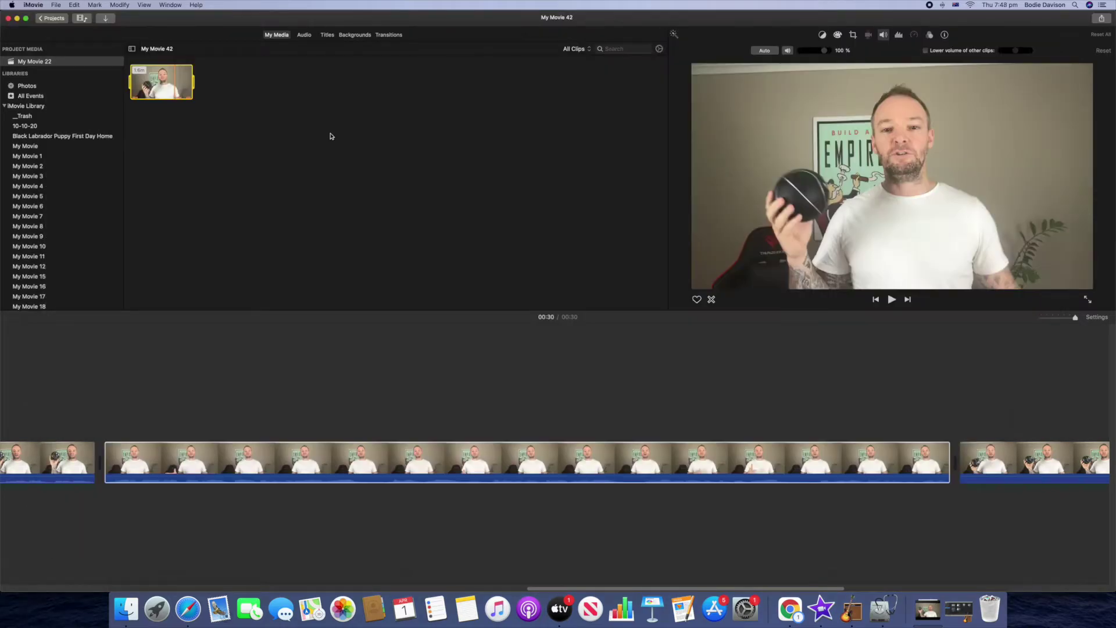
{"action": "left_click", "coordinate": [110, 20]}
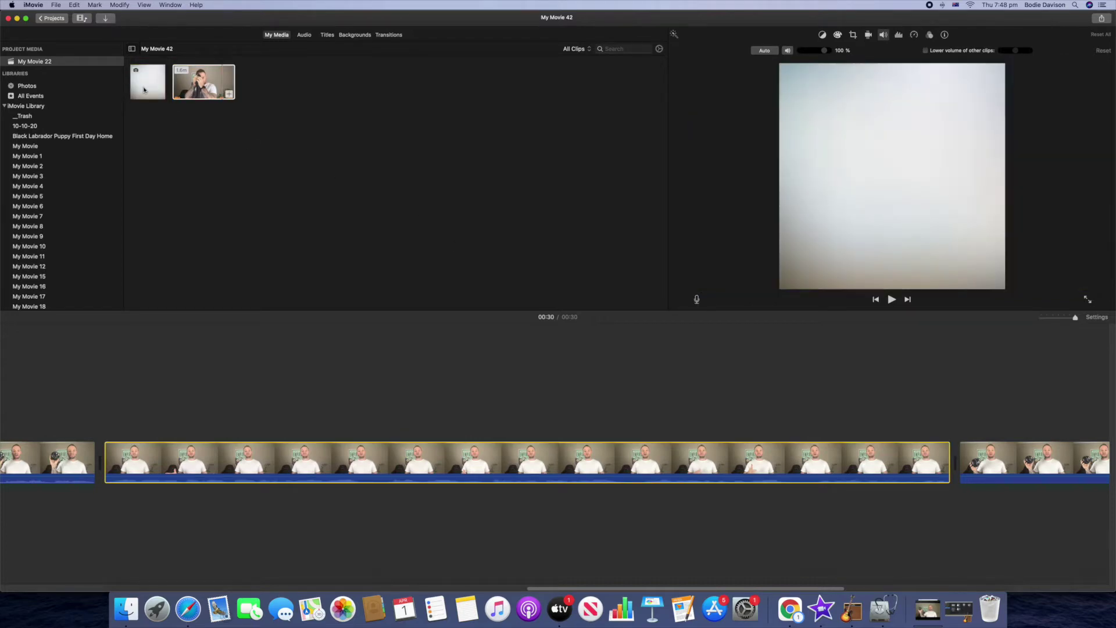
{"action": "left_click", "coordinate": [357, 267]}
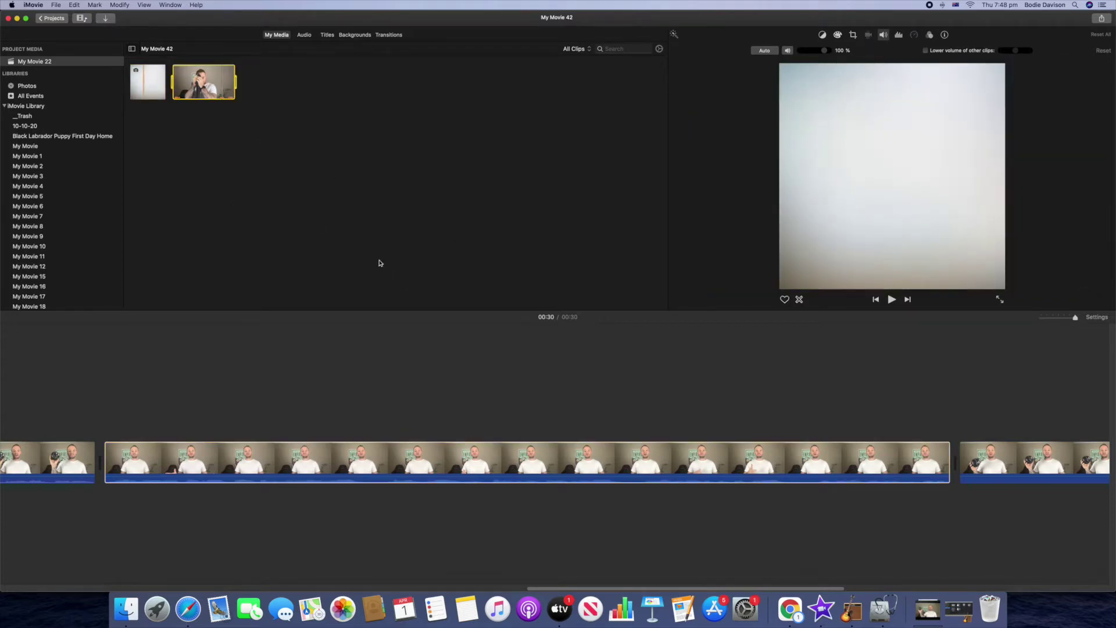
{"action": "left_click", "coordinate": [387, 355]}
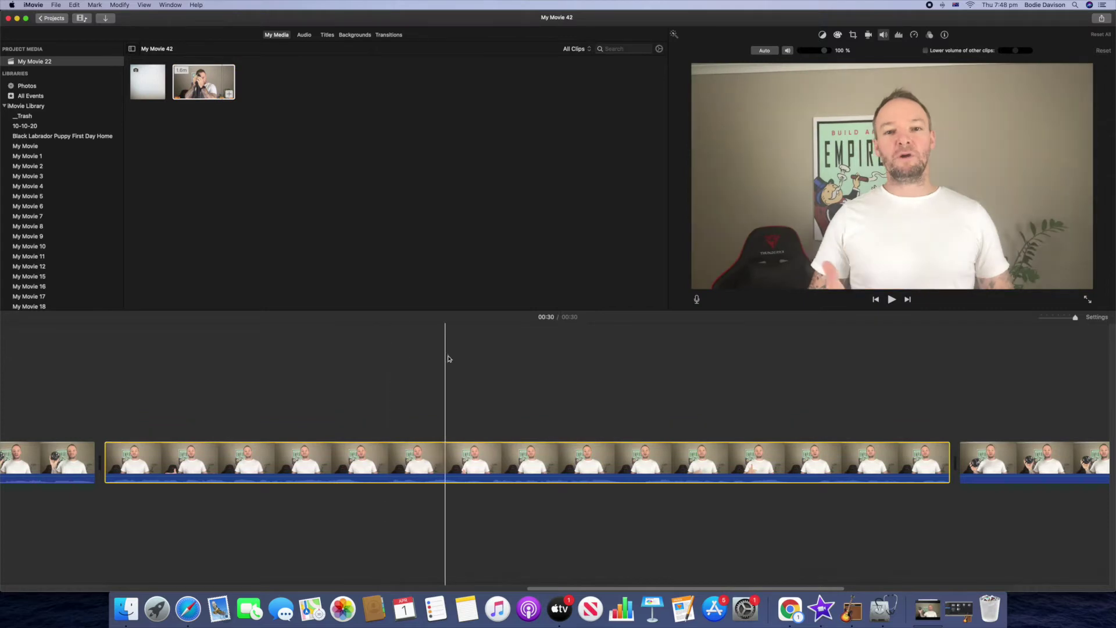
{"action": "scroll", "coordinate": [444, 356], "scroll_direction": "left", "scroll_amount": 10}
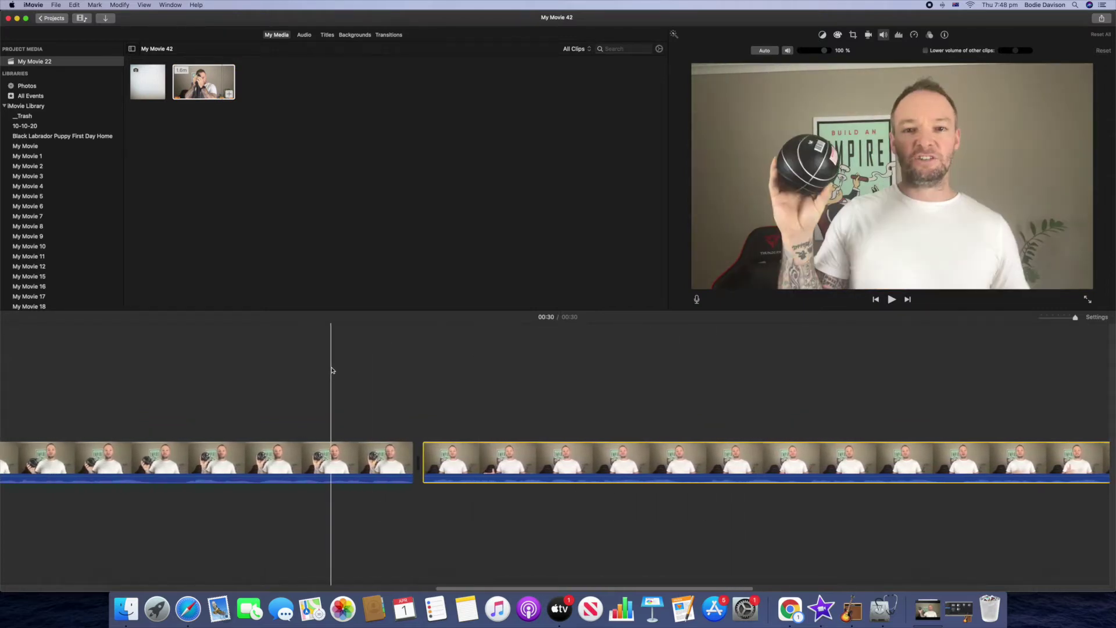
{"action": "scroll", "coordinate": [332, 370], "scroll_direction": "left", "scroll_amount": 8}
{"action": "scroll", "coordinate": [331, 369], "scroll_direction": "left", "scroll_amount": 10}
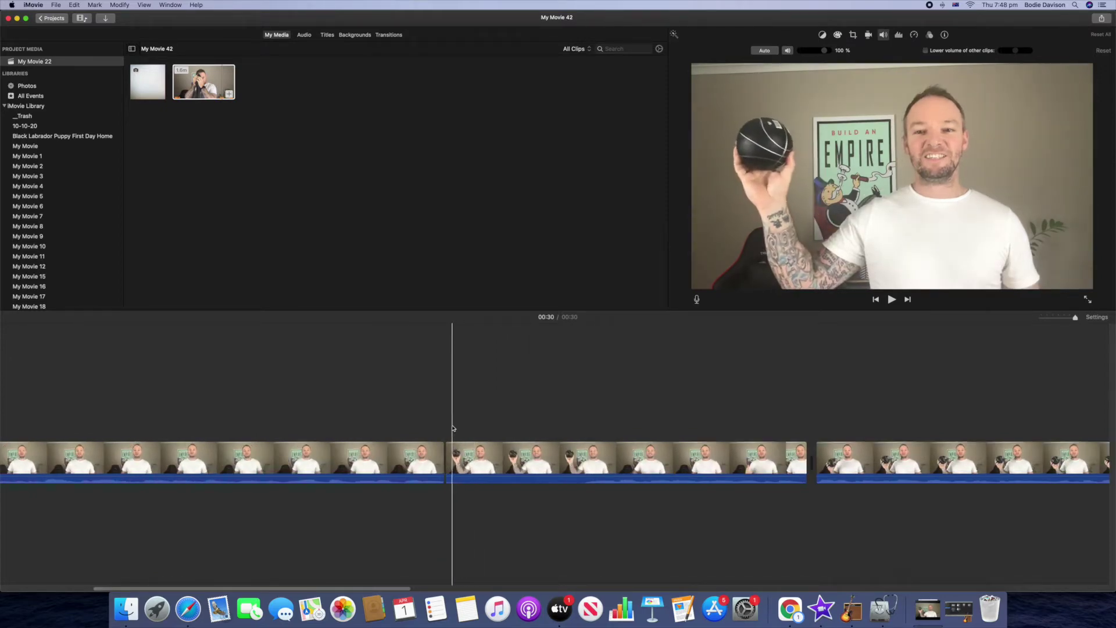
{"action": "key", "text": "super+v"}
Shorten the Blur Effect clip and make it a Picture in Picture overlay
{"action": "left_click", "coordinate": [678, 424]}
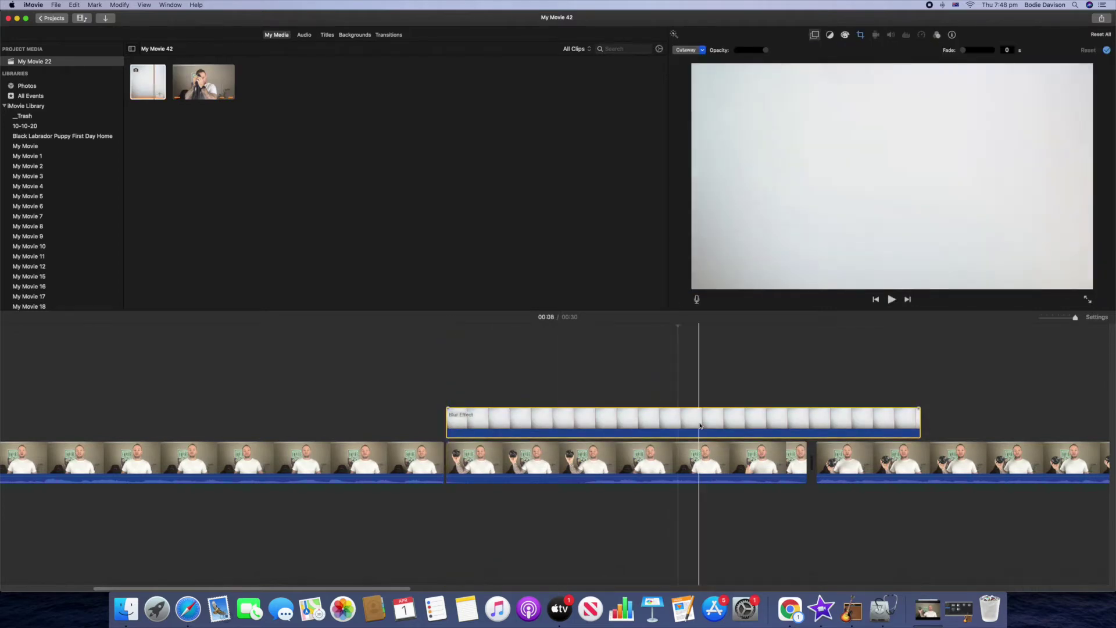
{"action": "left_click_drag", "start_coordinate": [921, 424], "coordinate": [627, 432]}
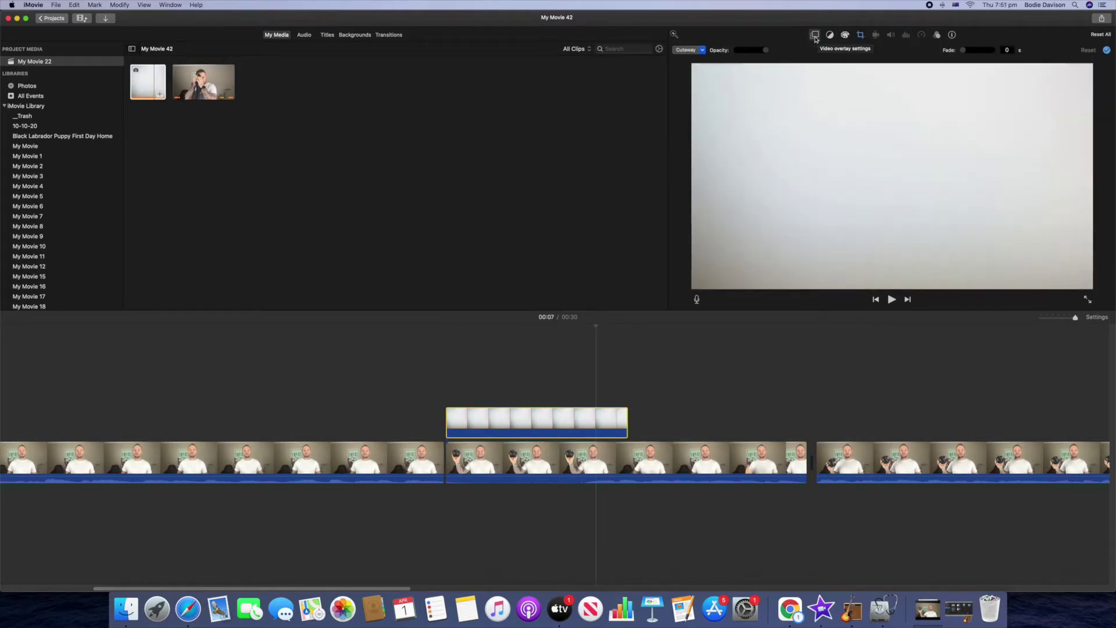
{"action": "left_click", "coordinate": [702, 50]}
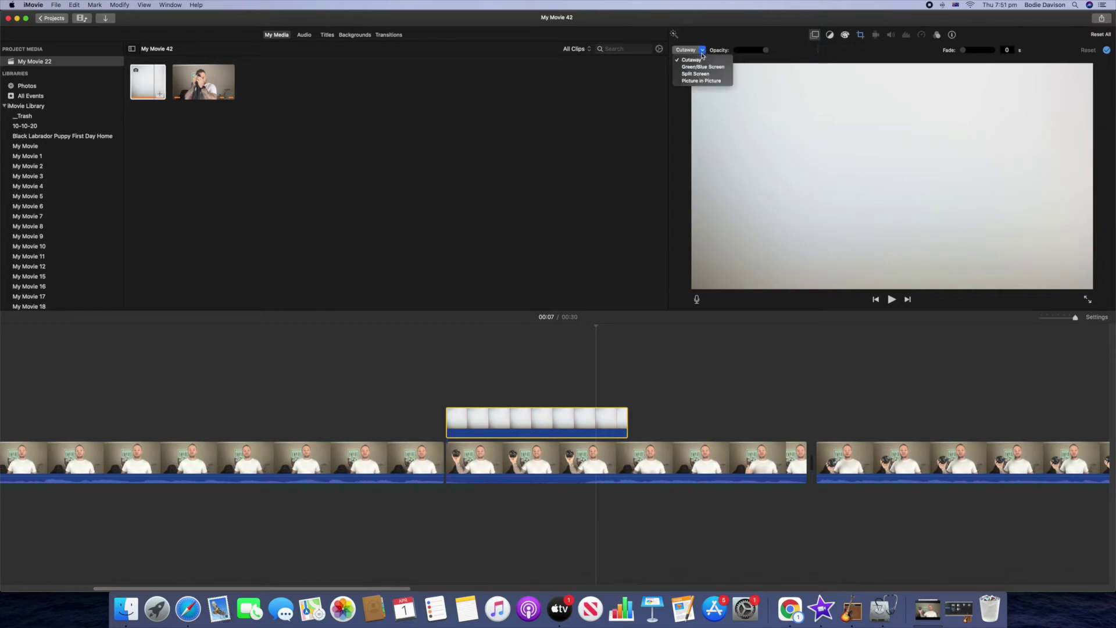
{"action": "left_click", "coordinate": [700, 81]}
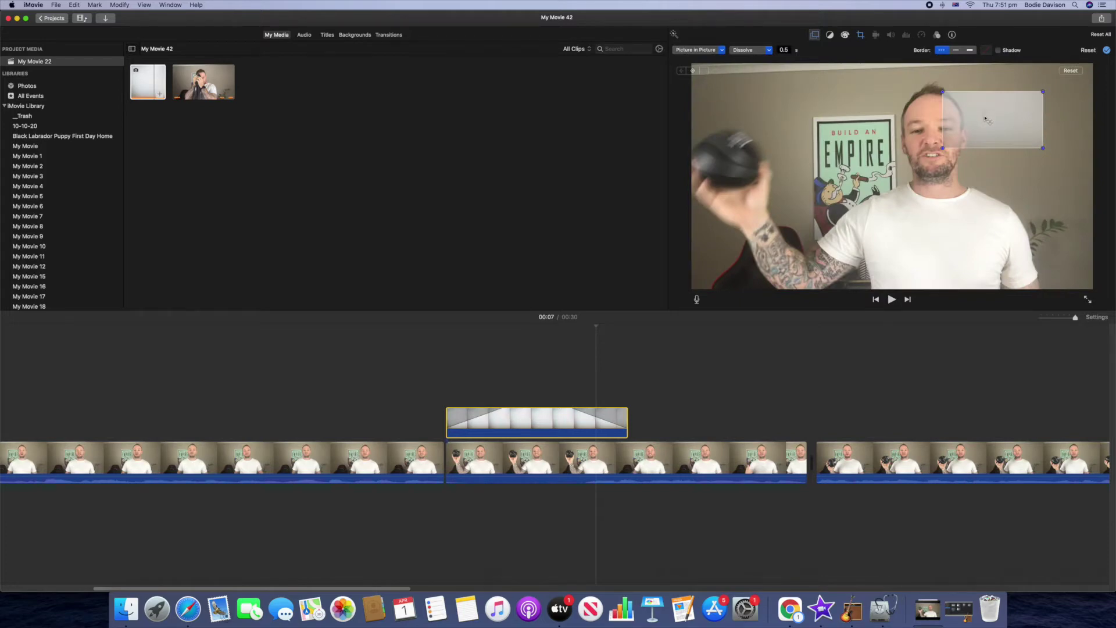
Resize and move the picture-in-picture box over the ball, with a 0-second dissolve
{"action": "left_click_drag", "start_coordinate": [1043, 91], "coordinate": [770, 178]}
{"action": "left_click_drag", "start_coordinate": [760, 124], "coordinate": [795, 118]}
{"action": "left_click", "coordinate": [784, 50]}
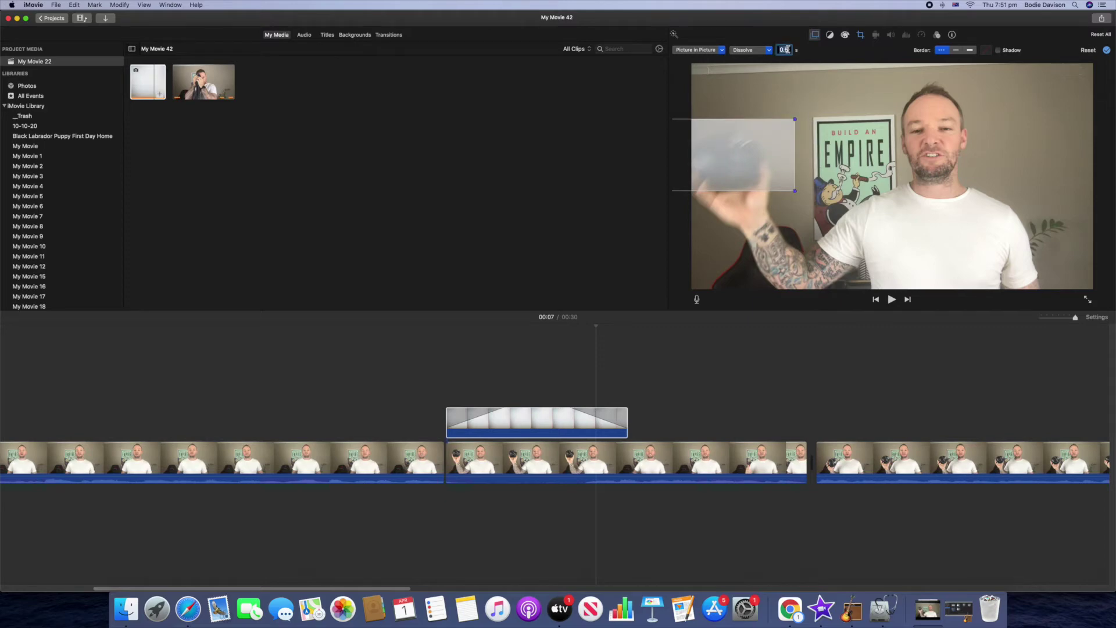
{"action": "type", "text": "0"}
{"action": "key", "text": "Return"}
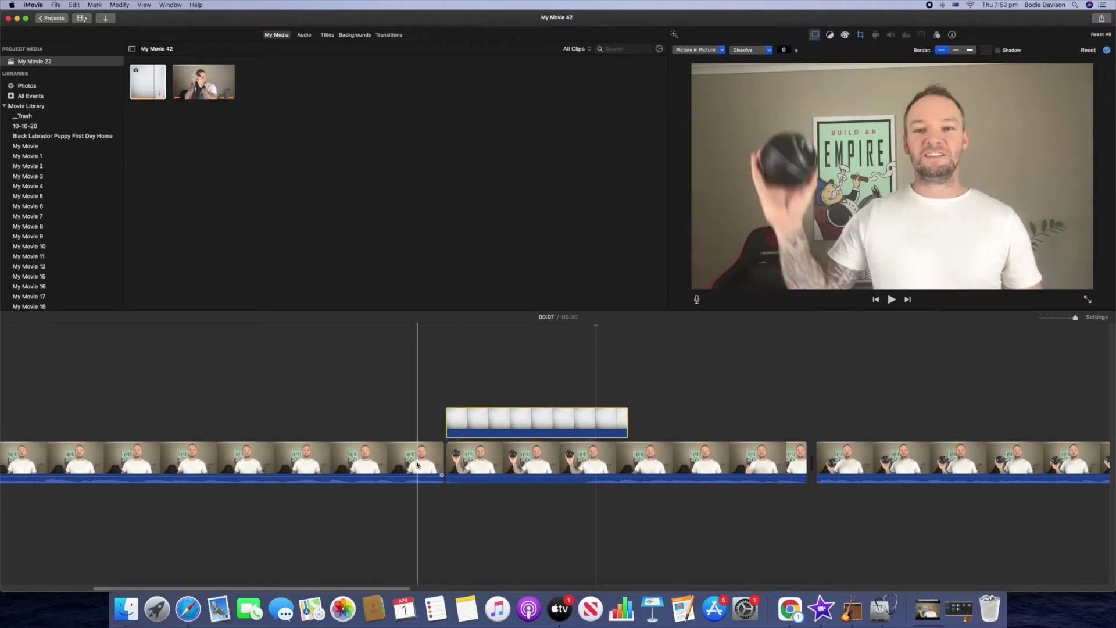
Play back the overlaid section, then screenshot the area around the ball with Cmd+Shift+4
{"action": "left_click", "coordinate": [398, 463]}
{"action": "key", "text": "space"}
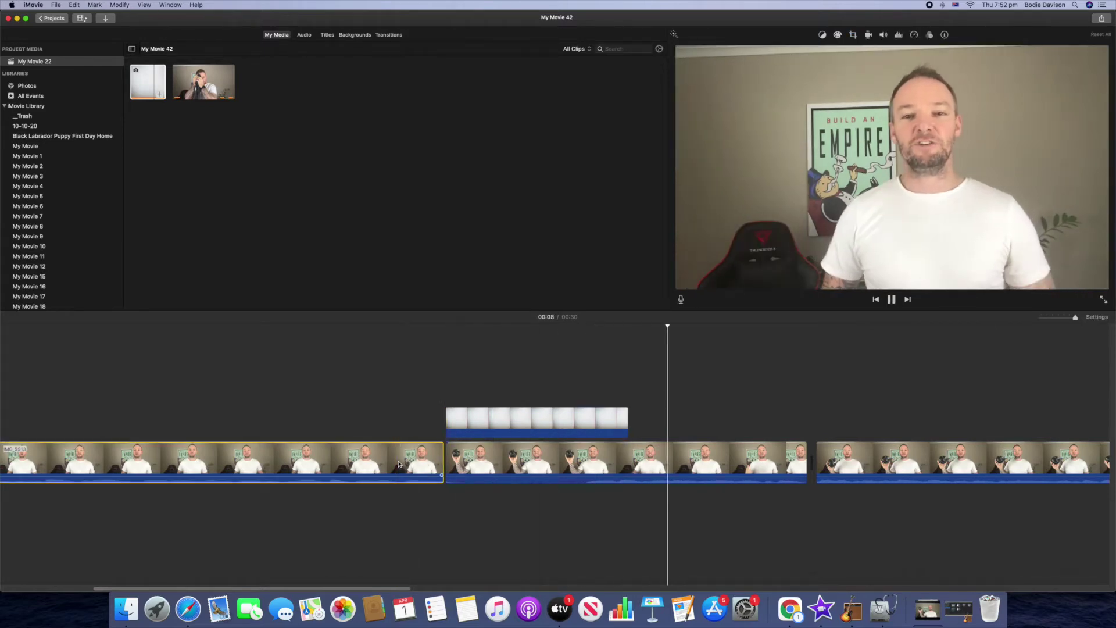
{"action": "key", "text": "space"}
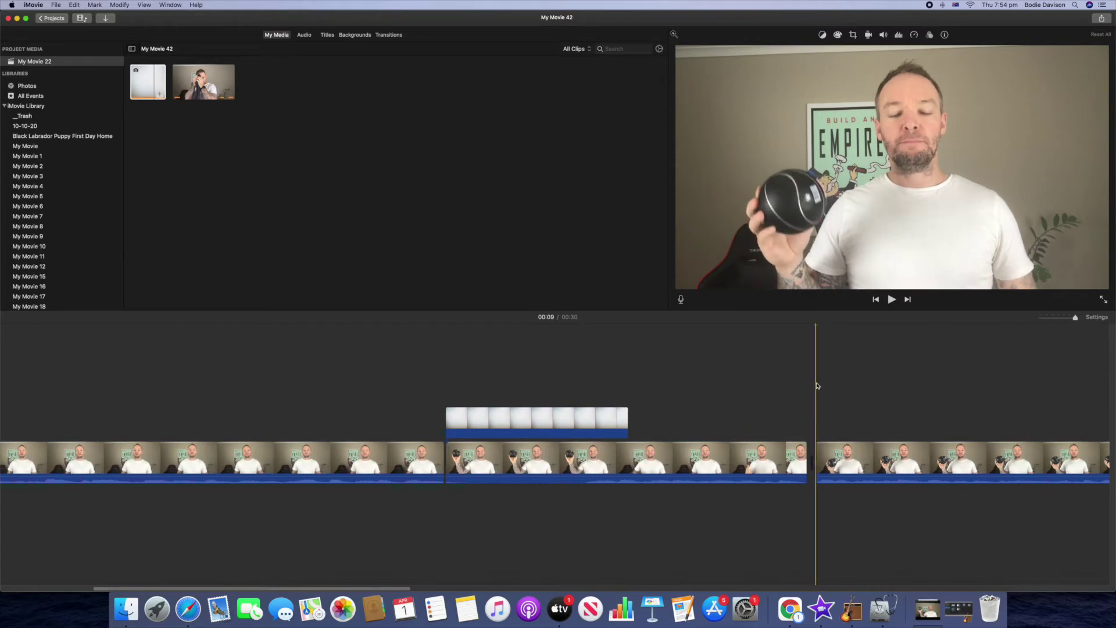
{"action": "key", "text": "super+shift+4"}
{"action": "left_click_drag", "start_coordinate": [750, 164], "coordinate": [827, 237]}
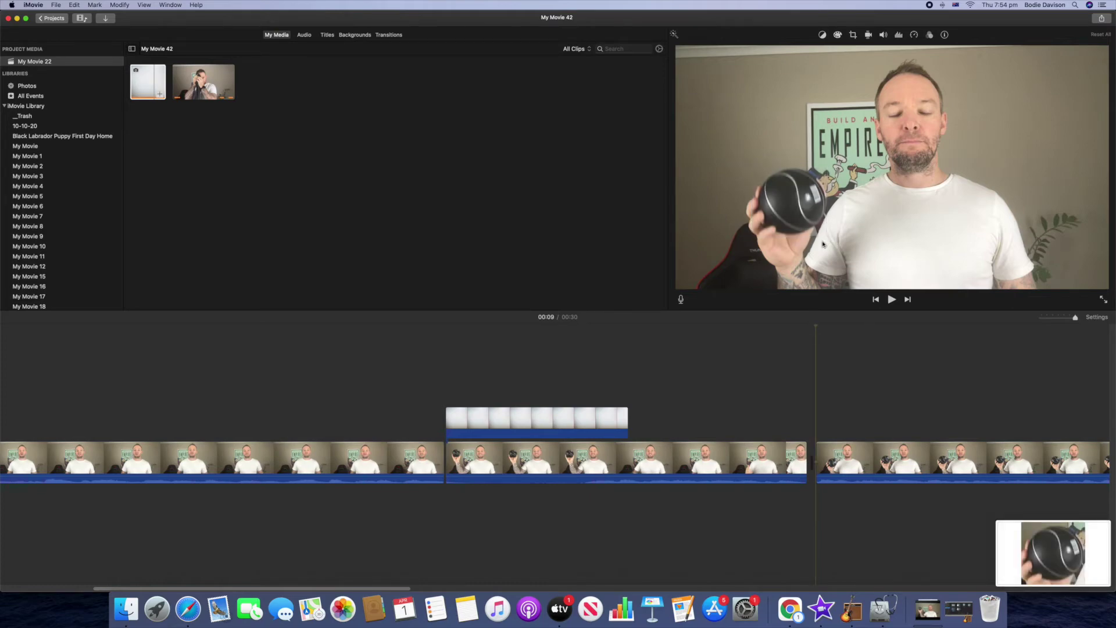
{"action": "key", "text": "super+Tab"}
Create a custom 100 × 100 px design in Canva
{"action": "left_click", "coordinate": [979, 89]}
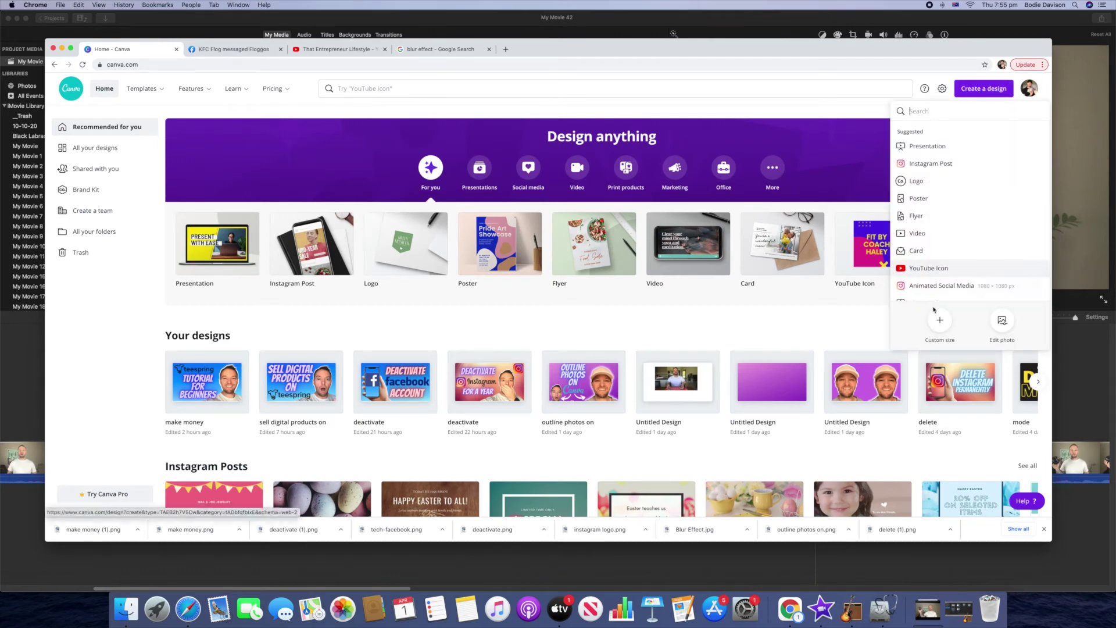
{"action": "left_click", "coordinate": [939, 320]}
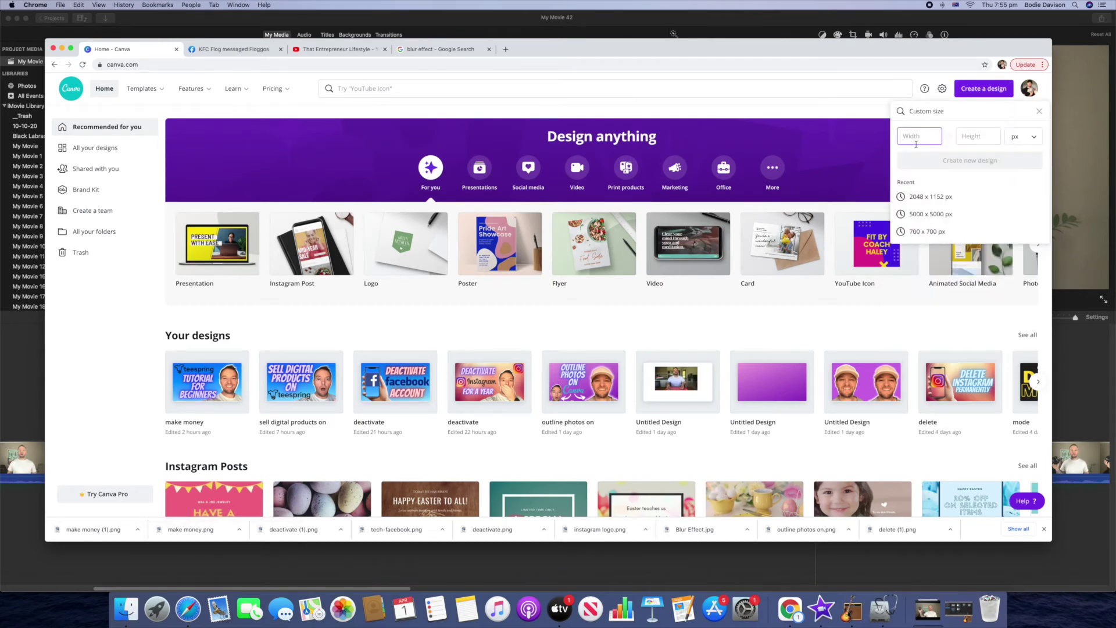
{"action": "type", "text": "100"}
{"action": "left_click", "coordinate": [962, 139]}
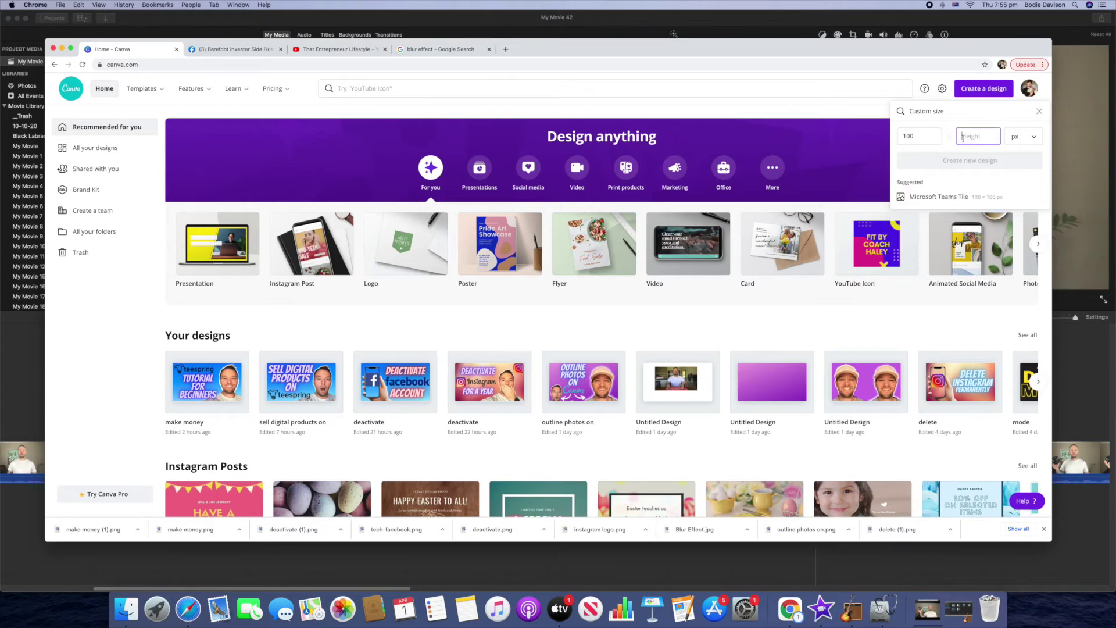
{"action": "type", "text": "100"}
{"action": "left_click", "coordinate": [969, 159]}
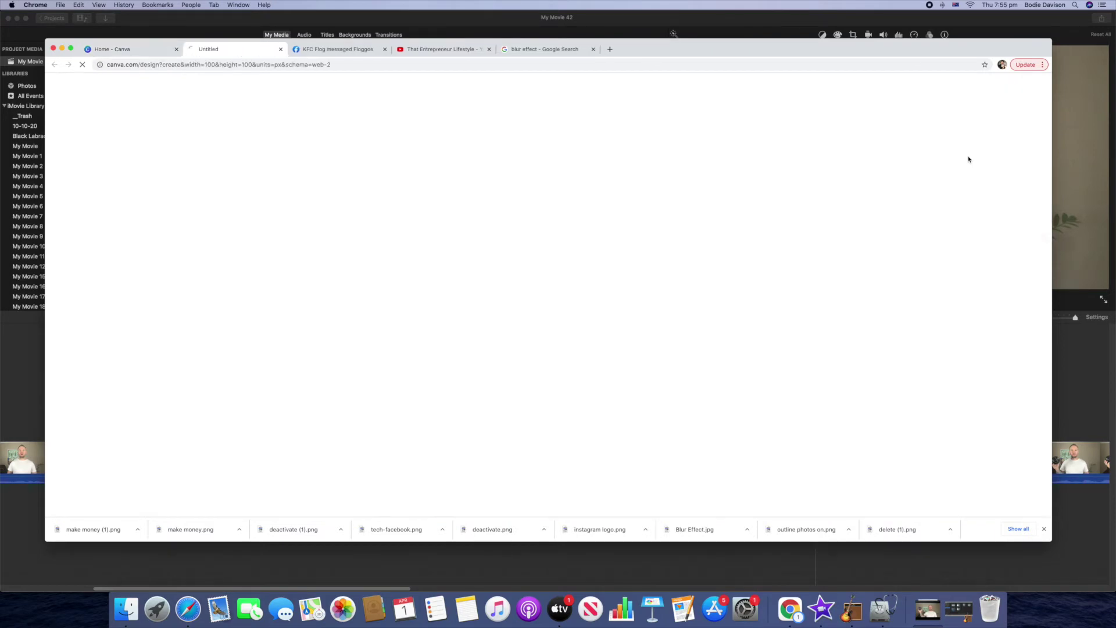
Add the uploaded ball screenshot and stretch it to fill the whole page
{"action": "left_click", "coordinate": [61, 145]}
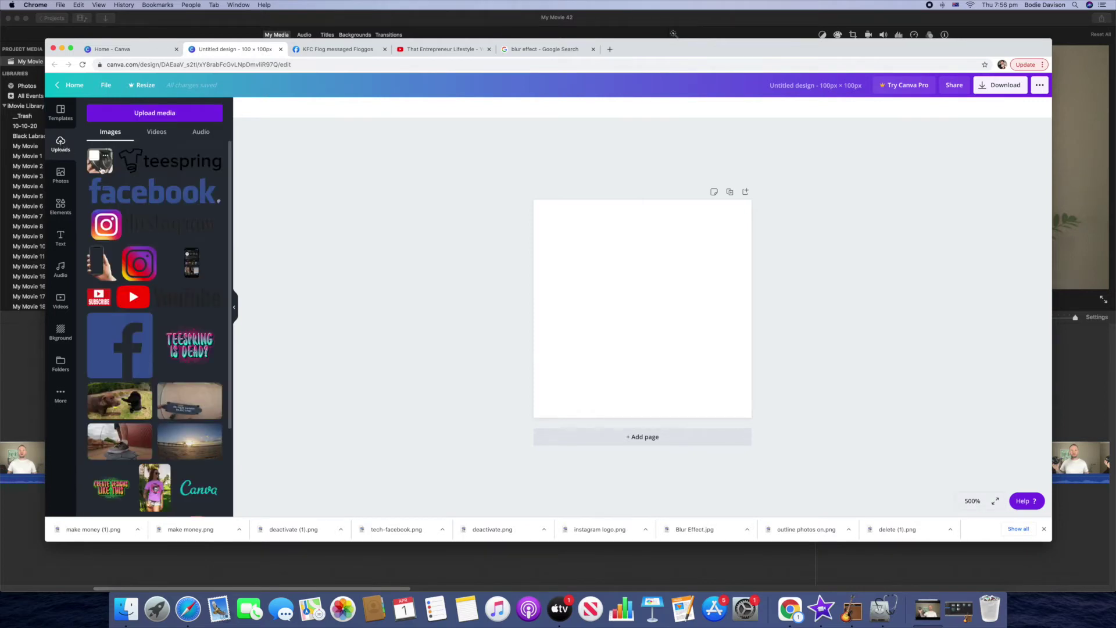
{"action": "left_click", "coordinate": [102, 168]}
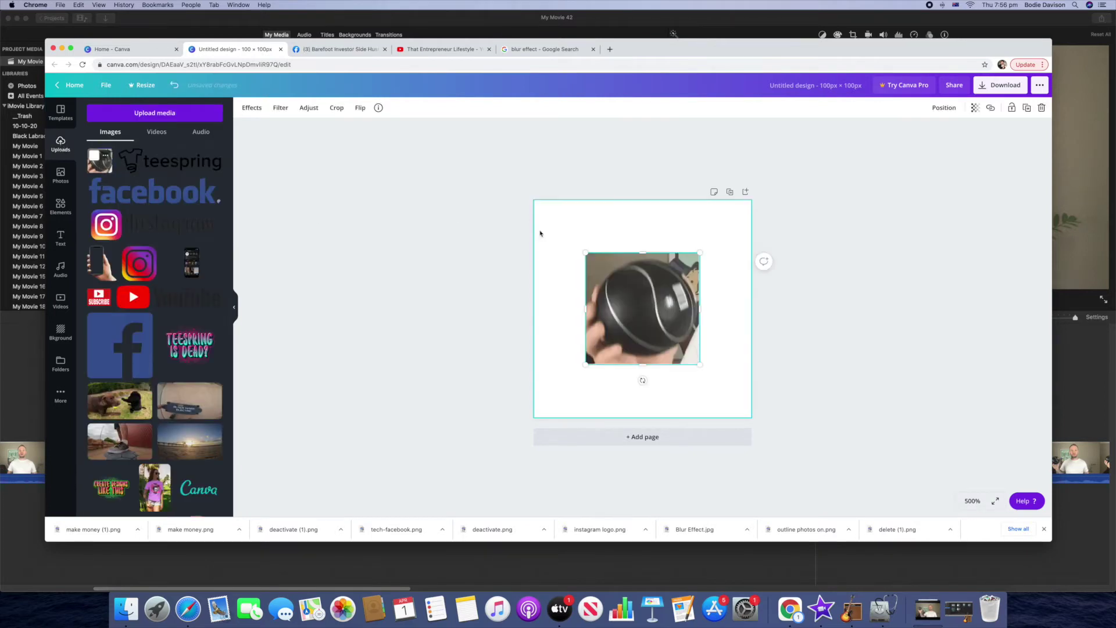
{"action": "left_click_drag", "start_coordinate": [585, 252], "coordinate": [532, 199]}
{"action": "left_click_drag", "start_coordinate": [697, 365], "coordinate": [751, 417]}
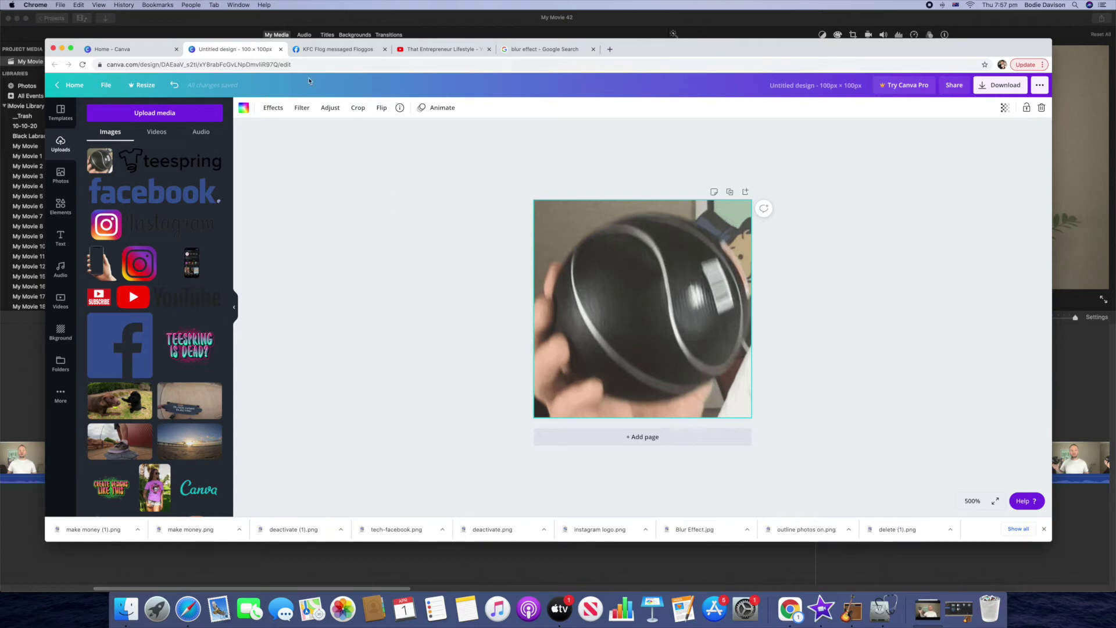
{"action": "left_click", "coordinate": [330, 108]}
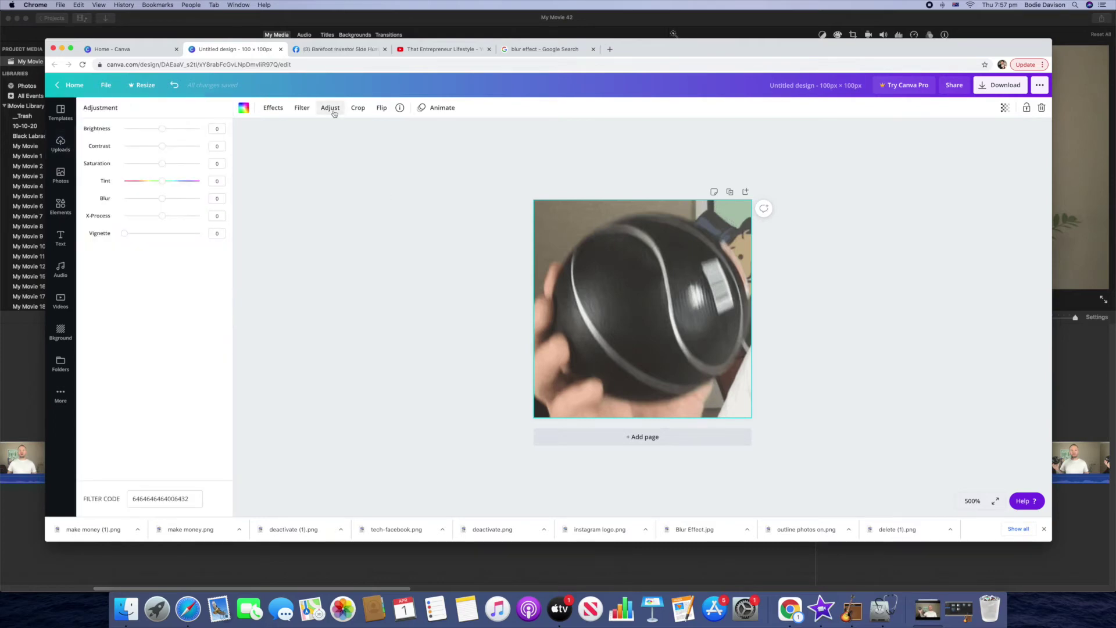
Raise the ball photo's Blur to about 74 and close the adjustment panel
{"action": "left_click_drag", "start_coordinate": [163, 199], "coordinate": [184, 200]}
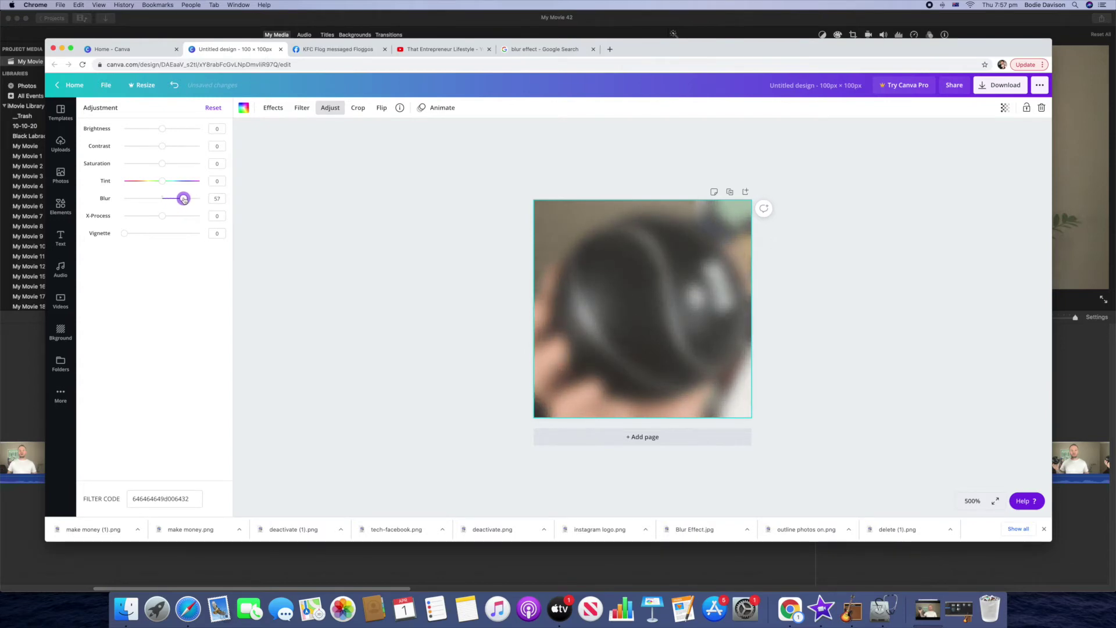
{"action": "left_click_drag", "start_coordinate": [184, 199], "coordinate": [190, 200]}
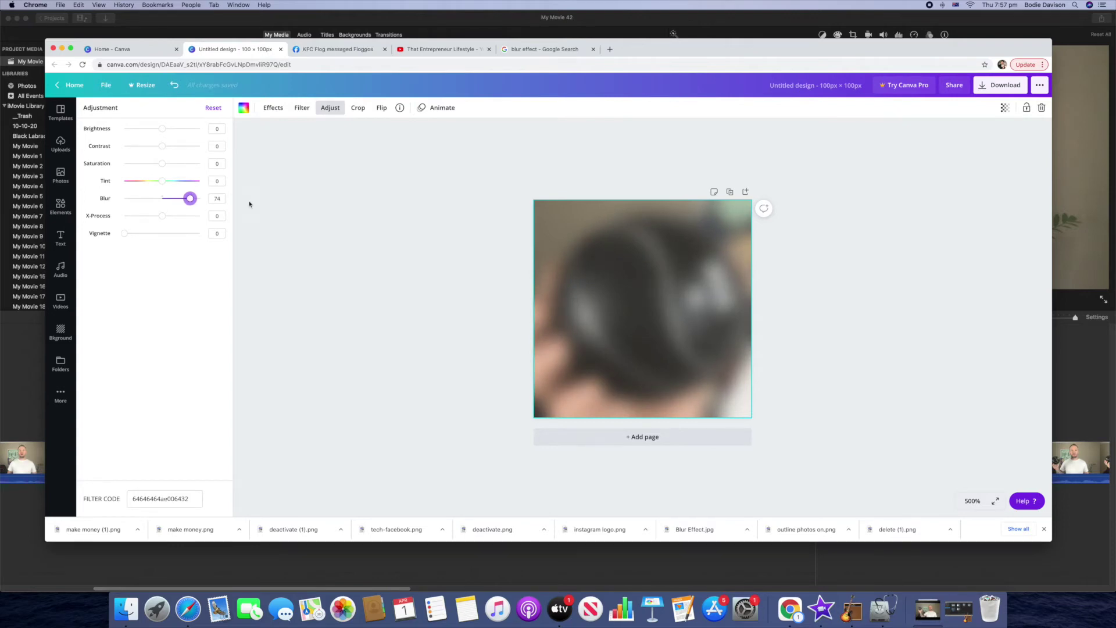
{"action": "key", "text": "Escape"}
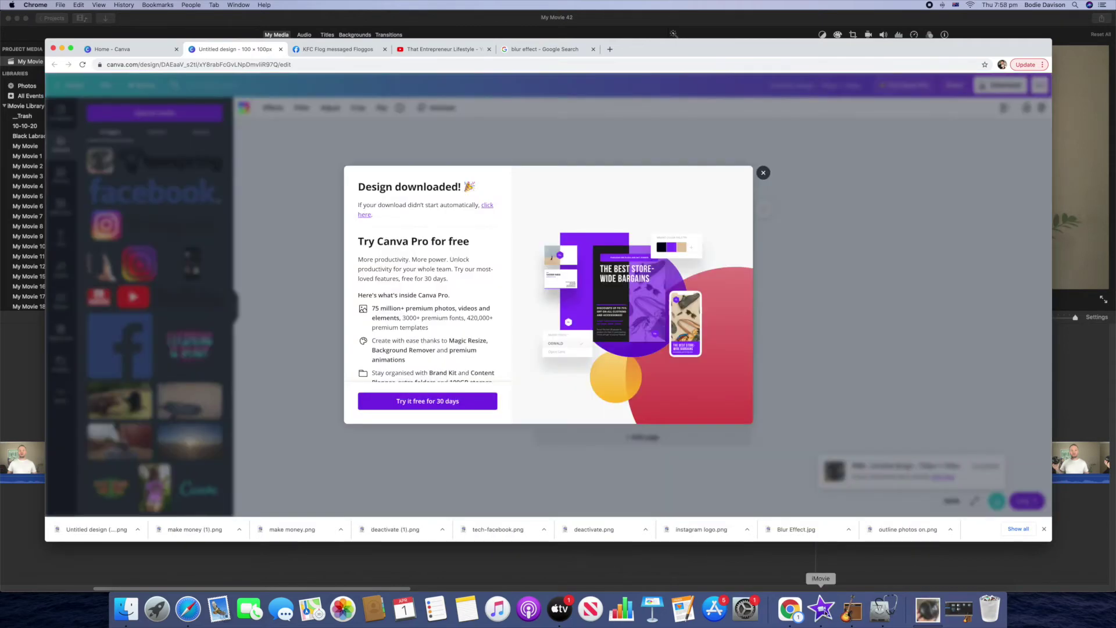
{"action": "left_click", "coordinate": [821, 609]}
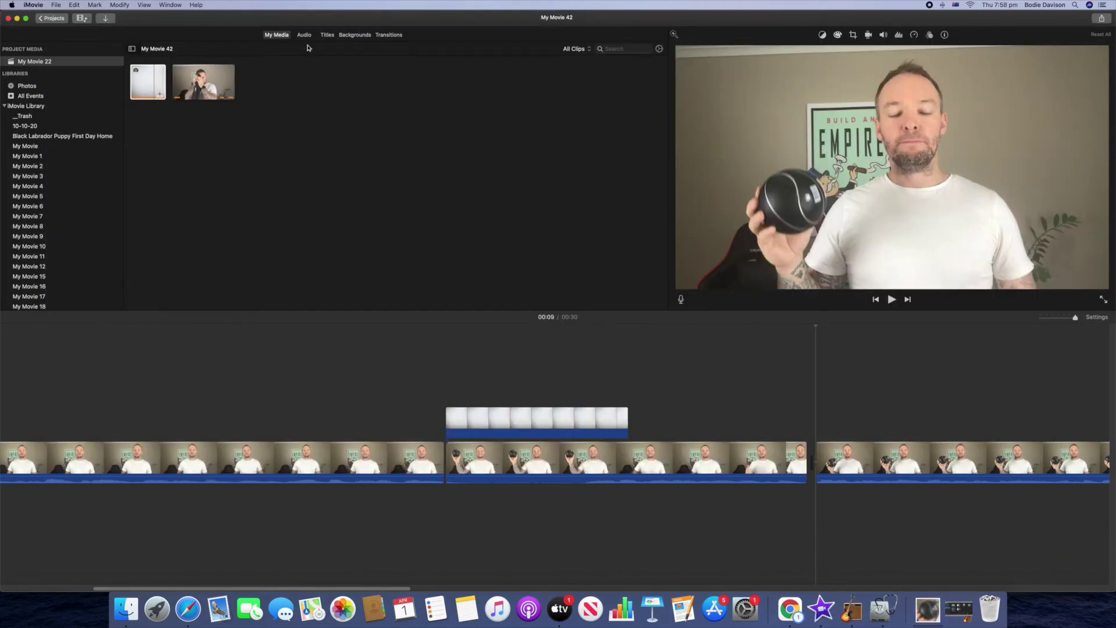
Place the blurred ball PNG above the last clip as a Picture in Picture overlay with 0-second dissolve
{"action": "left_click_drag", "start_coordinate": [273, 33], "coordinate": [816, 427]}
{"action": "left_click", "coordinate": [815, 35]}
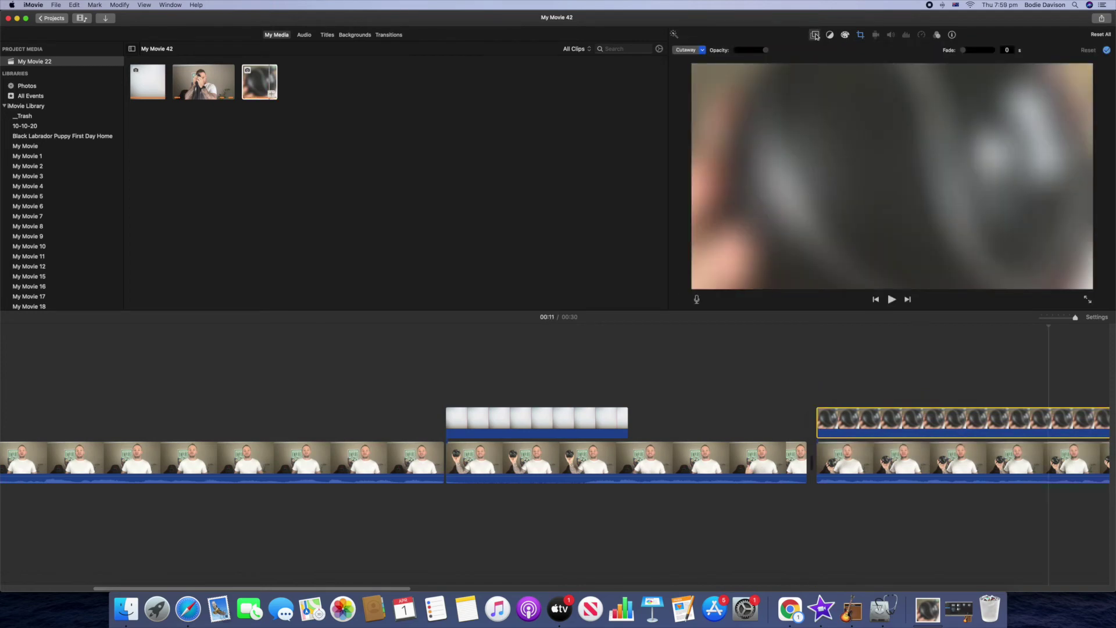
{"action": "left_click", "coordinate": [816, 36]}
{"action": "left_click", "coordinate": [815, 35]}
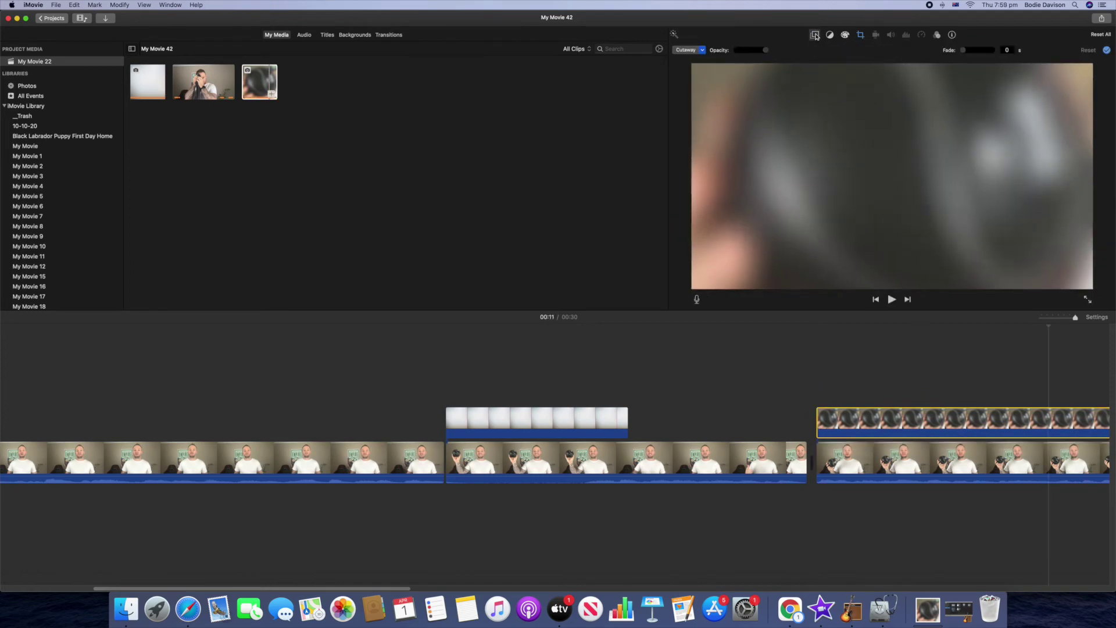
{"action": "left_click", "coordinate": [695, 51]}
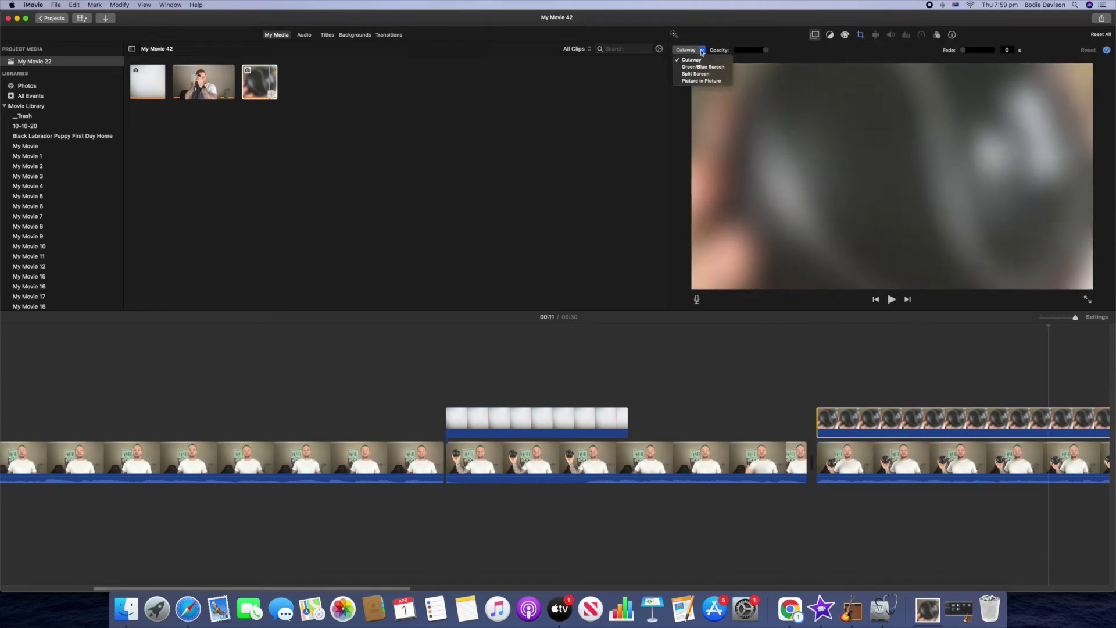
{"action": "left_click", "coordinate": [704, 82]}
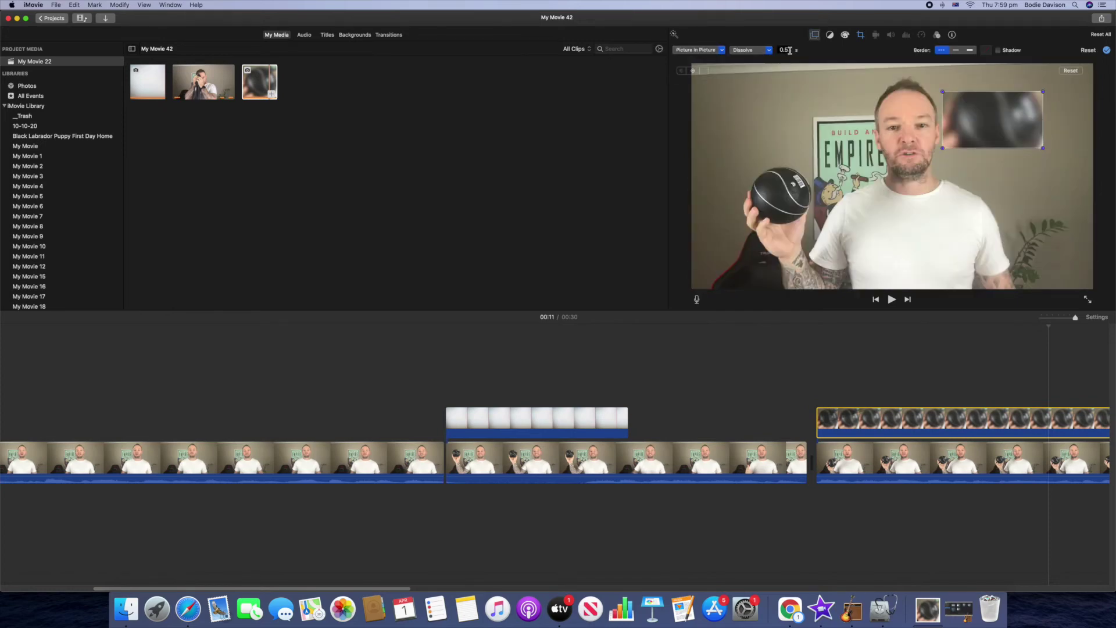
{"action": "left_click", "coordinate": [790, 51]}
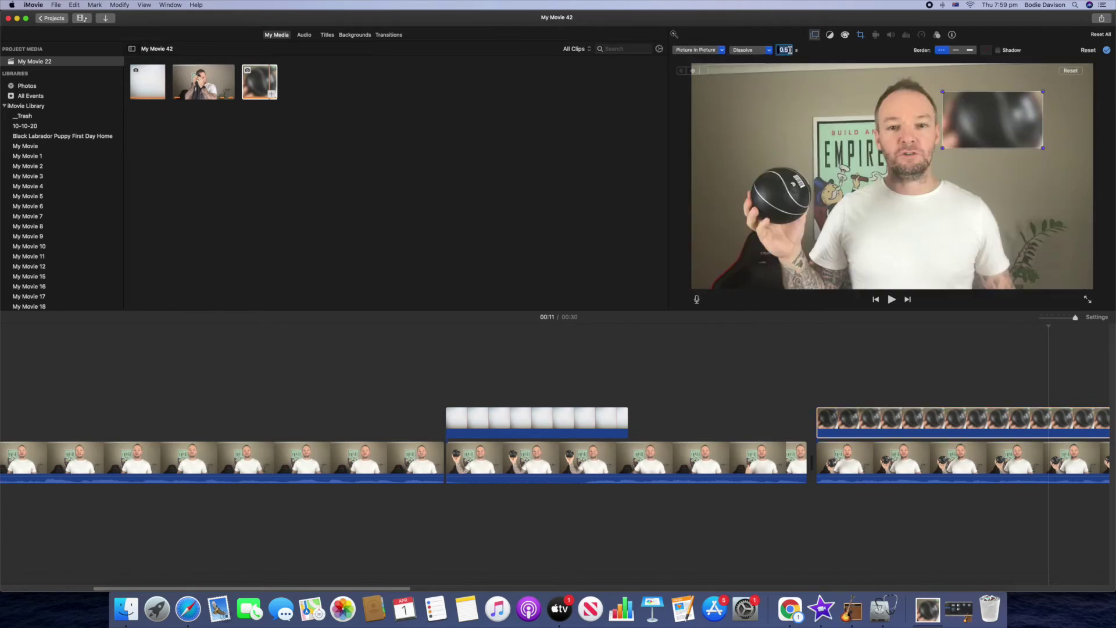
{"action": "type", "text": "0"}
{"action": "key", "text": "Return"}
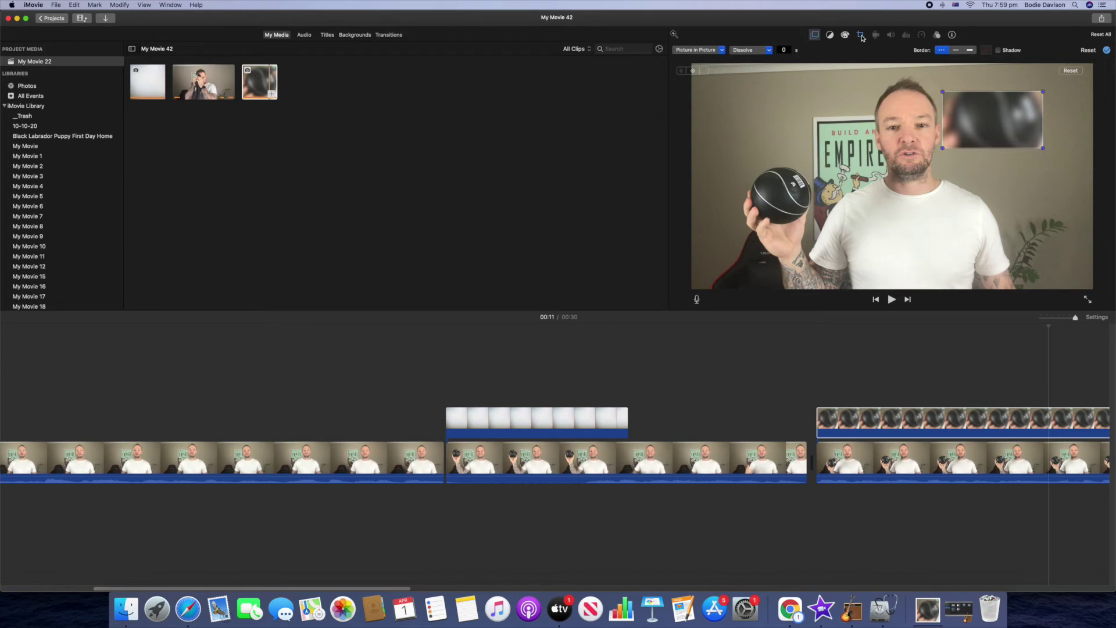
Set the overlay crop to Fit, move the inset over the ball, and add a position keyframe
{"action": "left_click", "coordinate": [861, 36]}
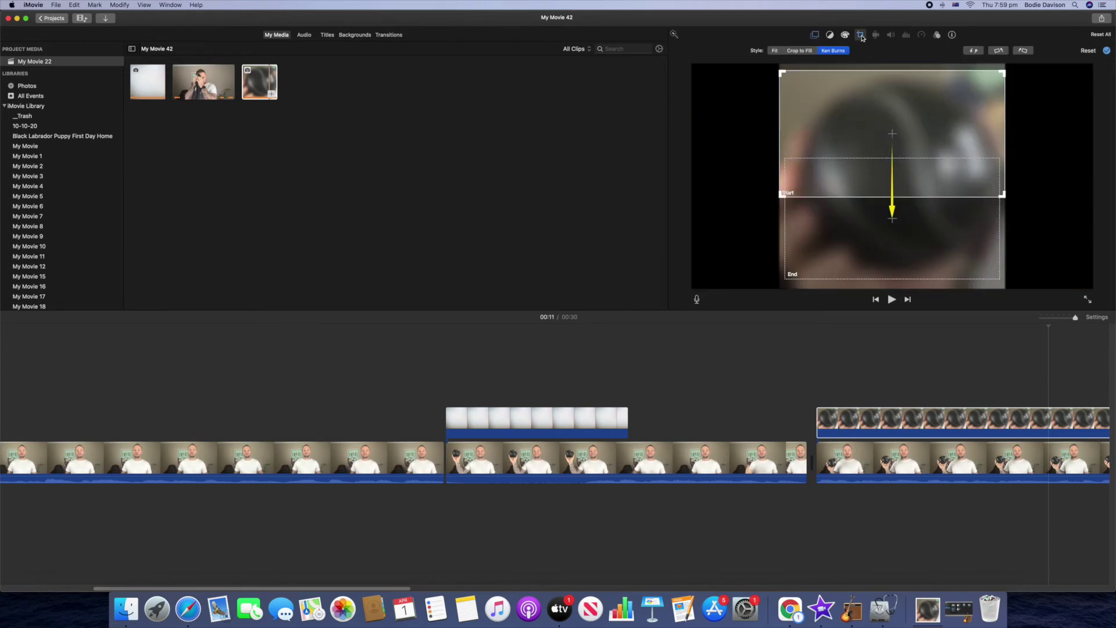
{"action": "left_click", "coordinate": [777, 51]}
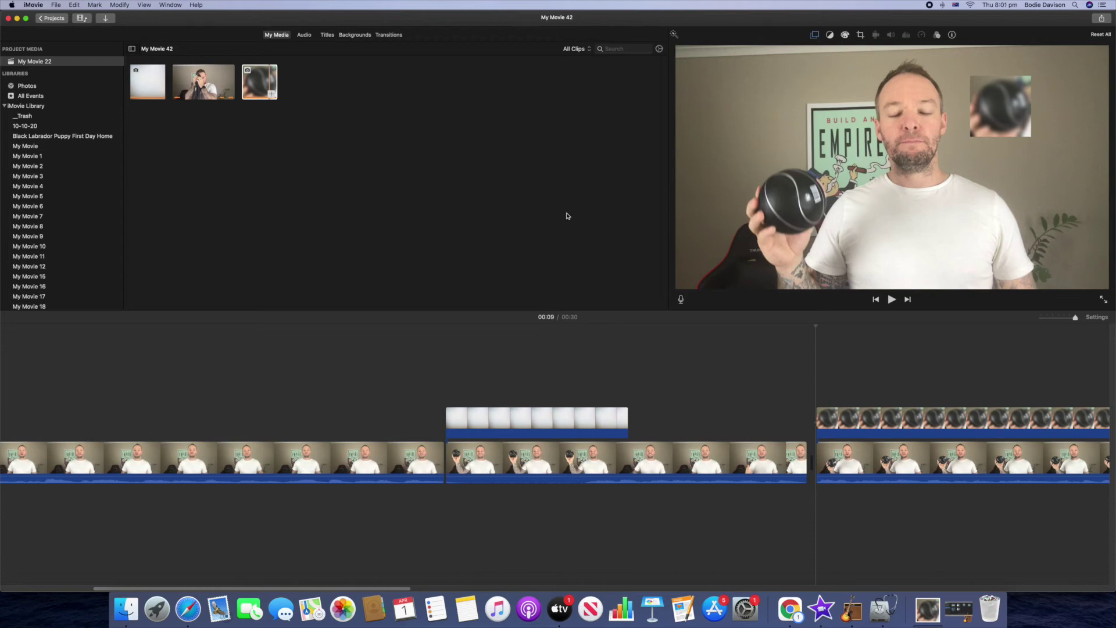
{"action": "left_click", "coordinate": [997, 111]}
{"action": "left_click_drag", "start_coordinate": [1011, 128], "coordinate": [839, 228]}
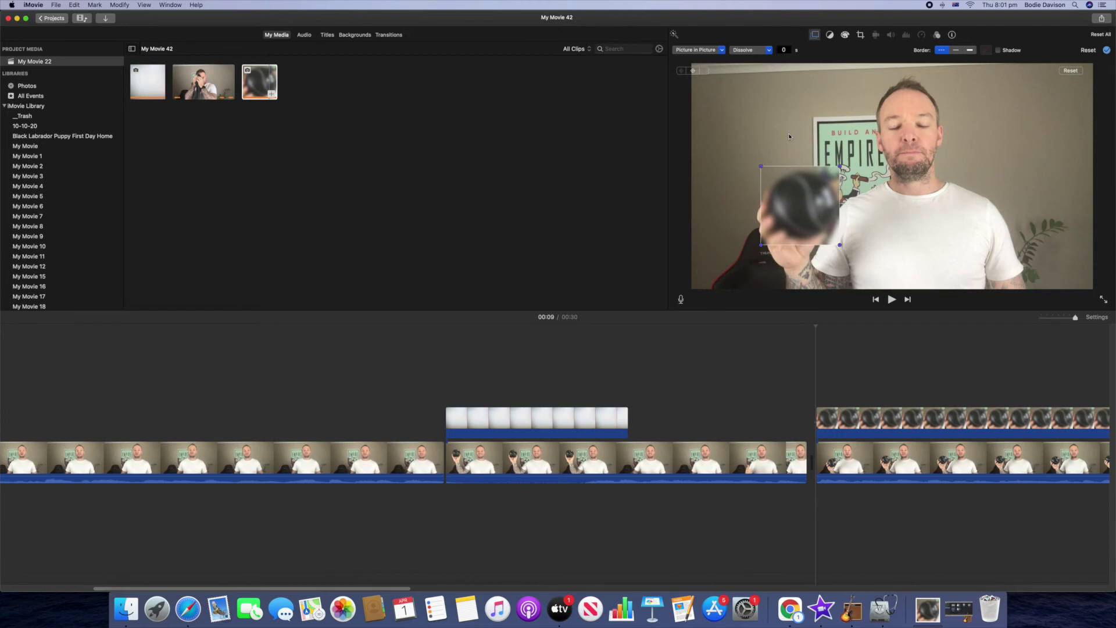
{"action": "left_click", "coordinate": [694, 72]}
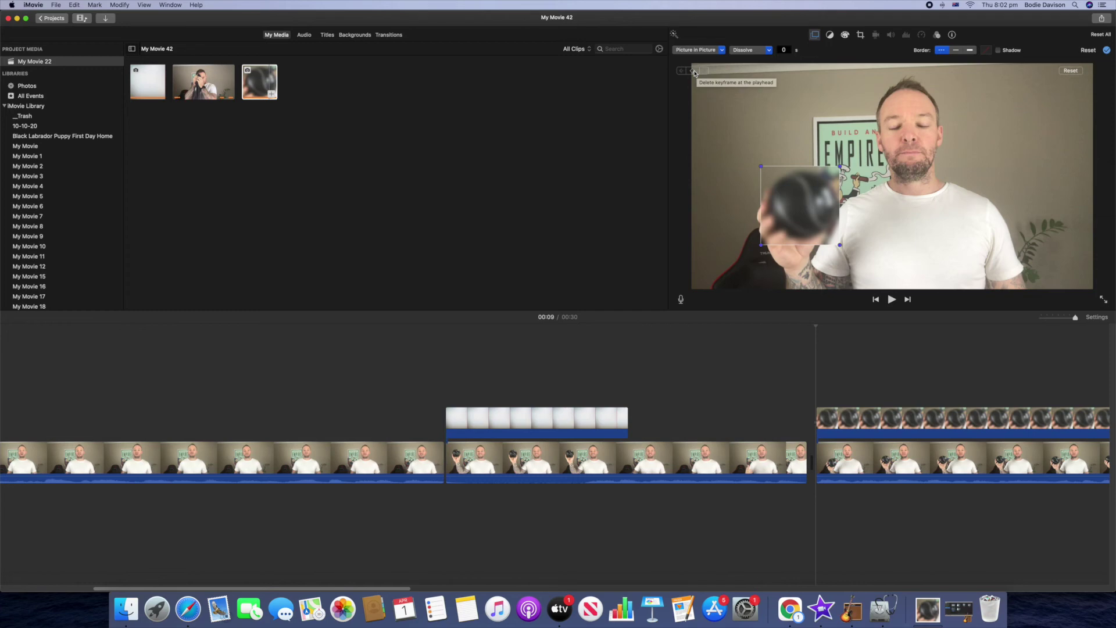
Step through the keyframe positions to check the inset follows the ball at later frames
{"action": "left_click", "coordinate": [694, 72]}
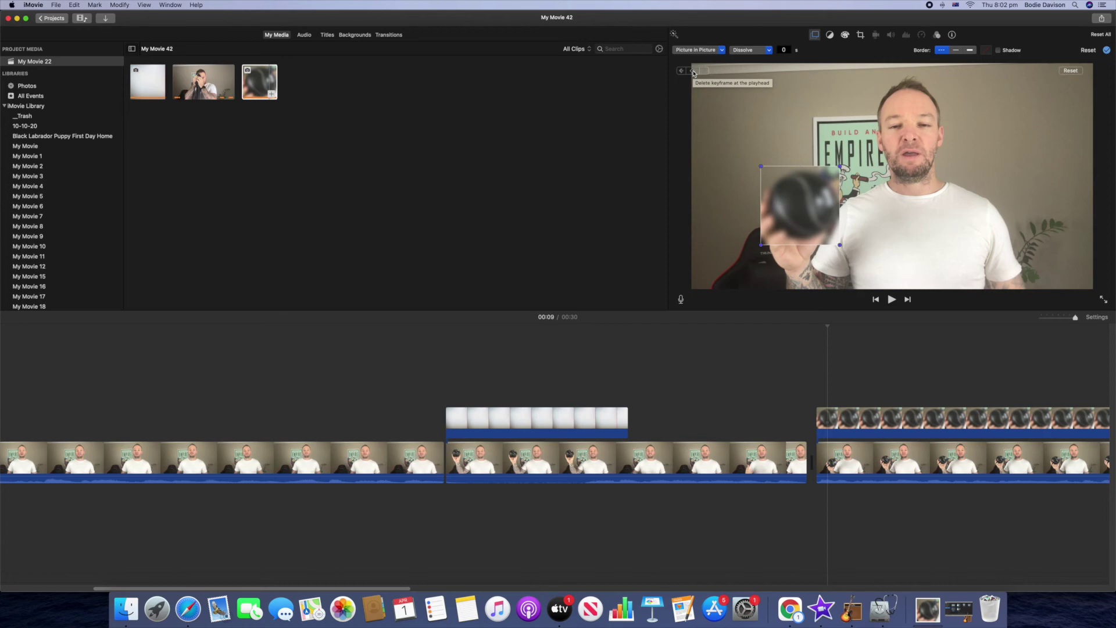
{"action": "left_click", "coordinate": [694, 72]}
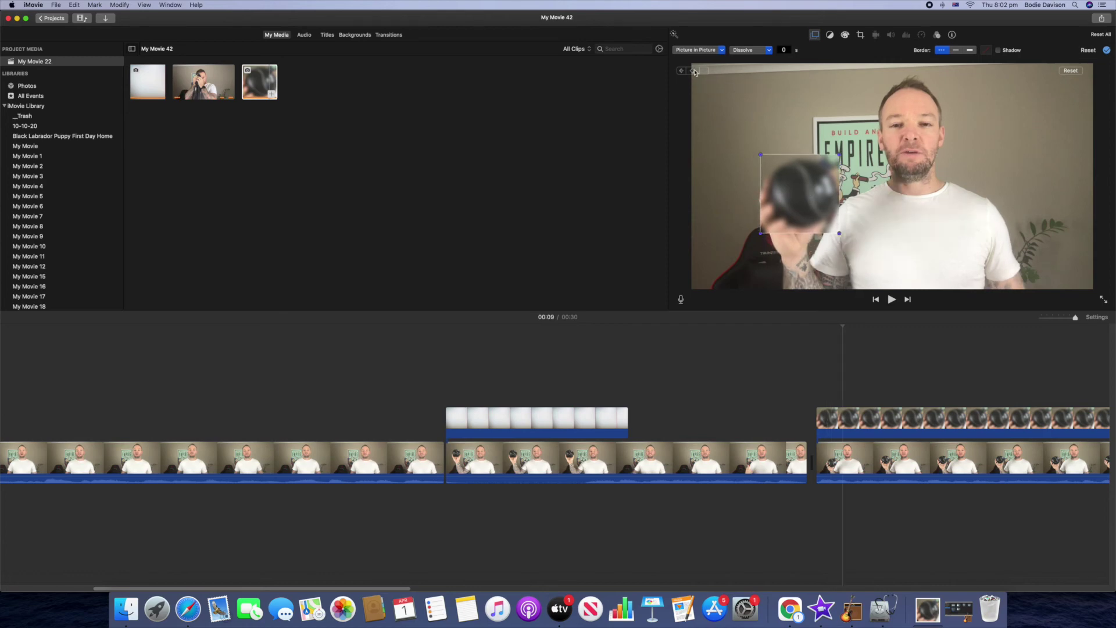
{"action": "left_click", "coordinate": [694, 72]}
{"action": "left_click", "coordinate": [694, 73]}
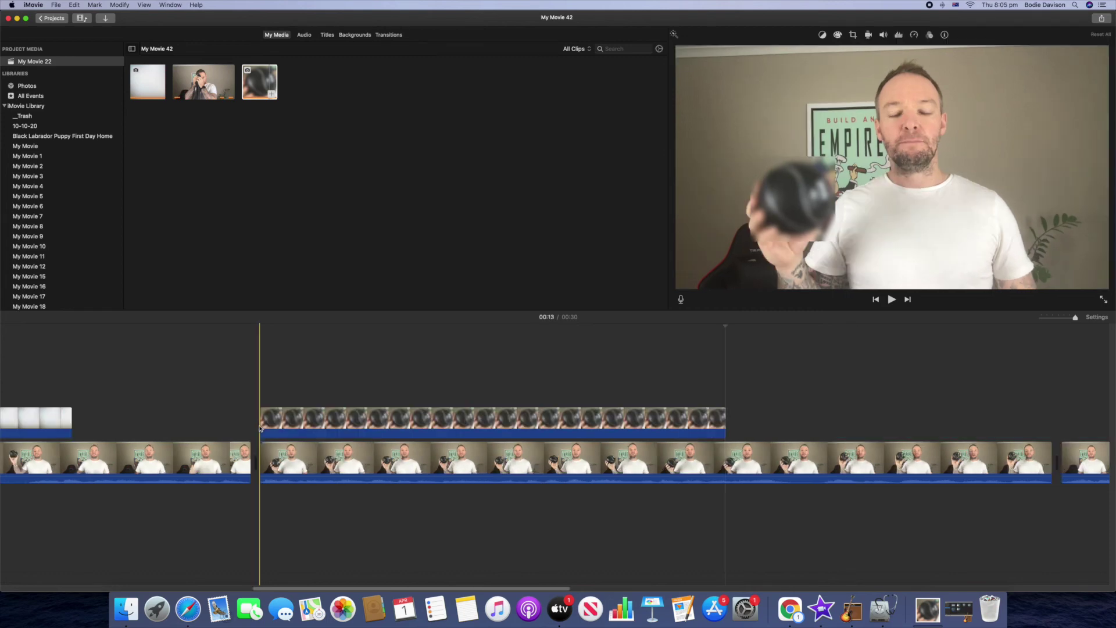
{"action": "left_click", "coordinate": [260, 428]}
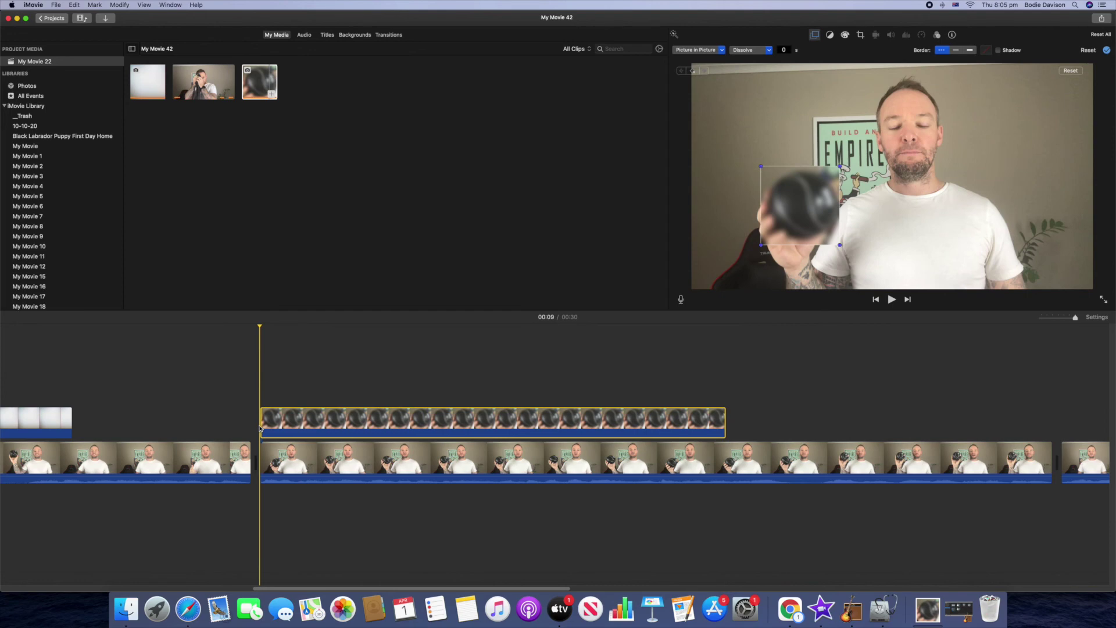
{"action": "key", "text": "space"}
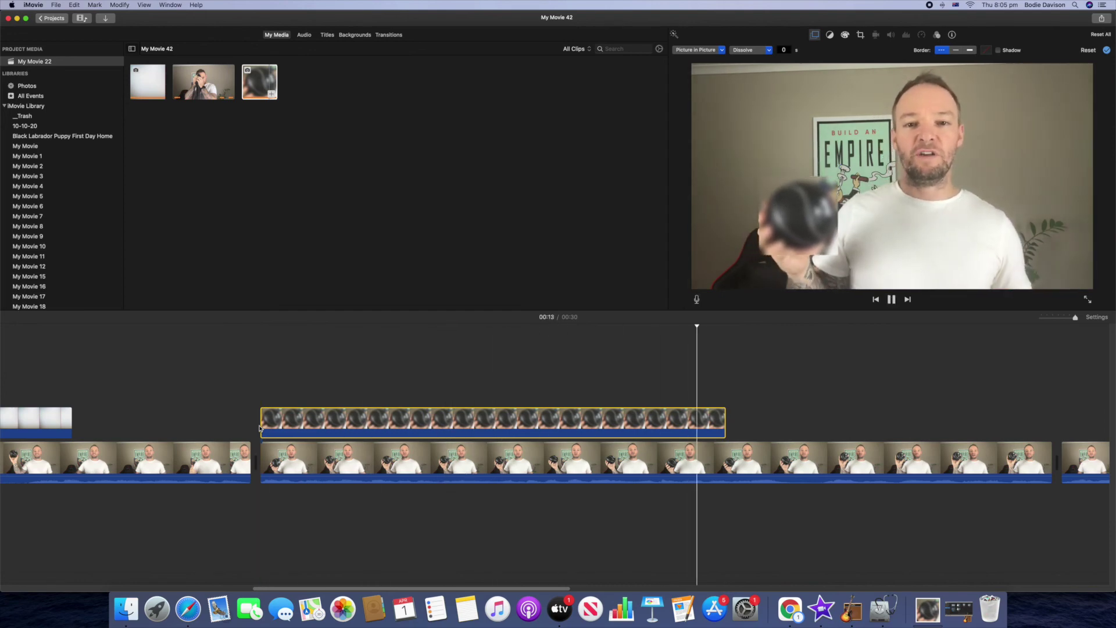
{"action": "key", "text": "space"}
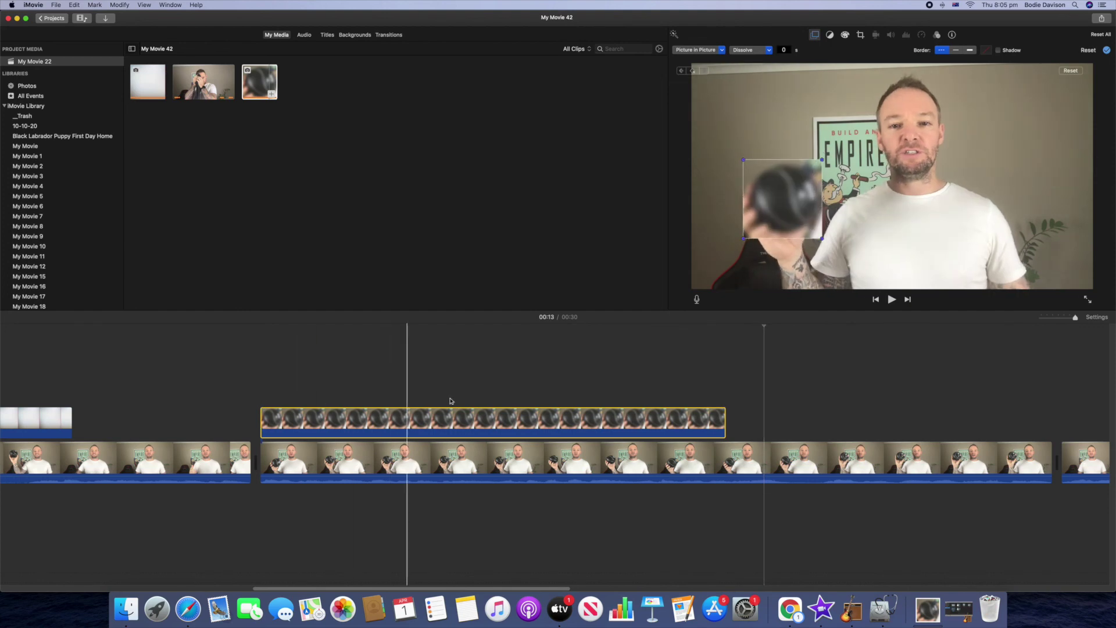